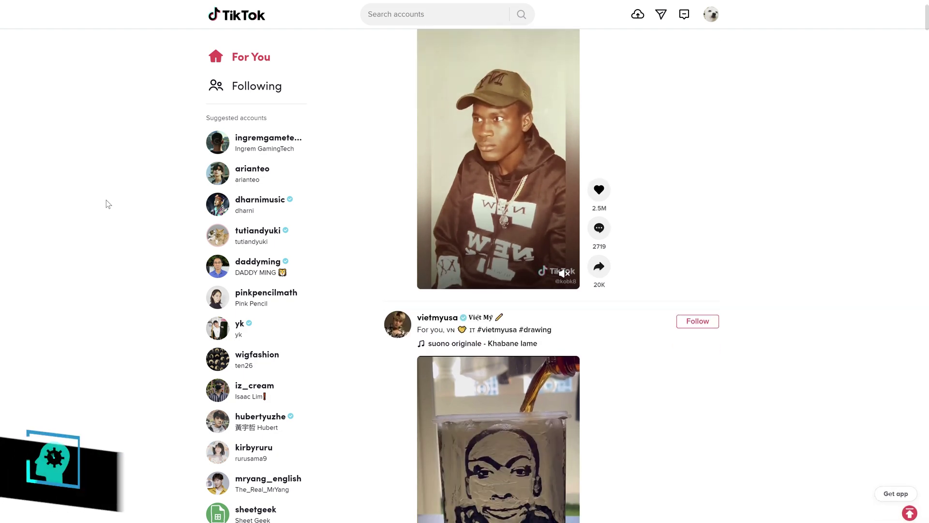
# Scroll down through the TikTok For You feed
pyautogui.scroll(-2, 104, 199)
pyautogui.scroll(-10, 104, 199)
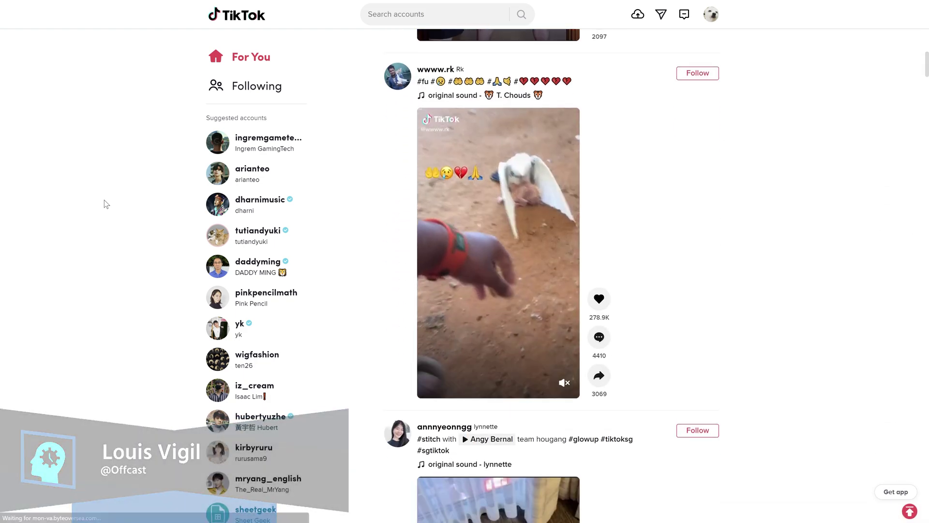
pyautogui.scroll(-2, 104, 200)
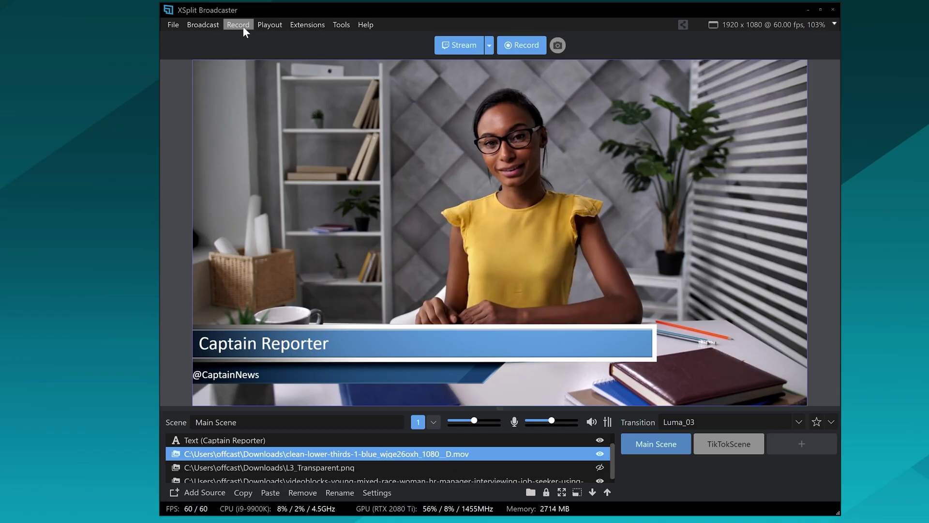
# Create a new recording output that records TikTokScene at Ultra High quality
pyautogui.click(243, 26)
pyautogui.click(266, 48)
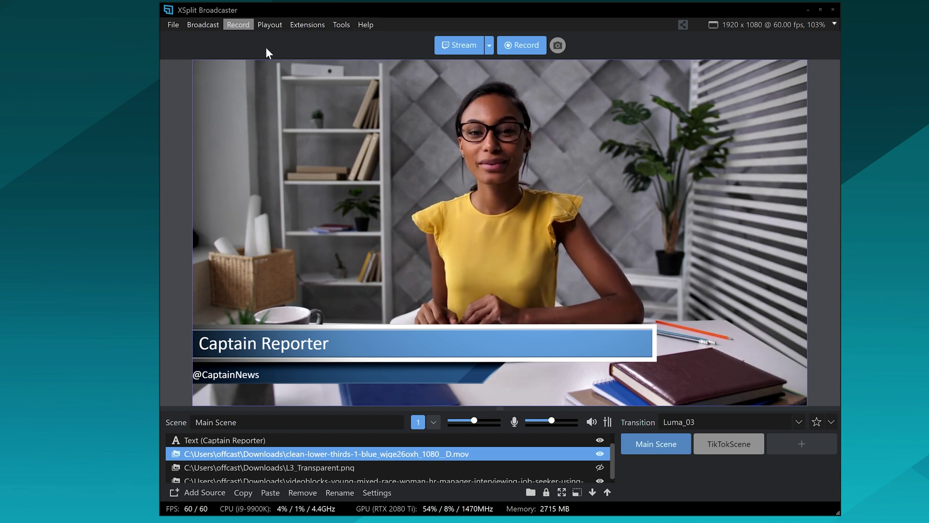
pyautogui.click(472, 170)
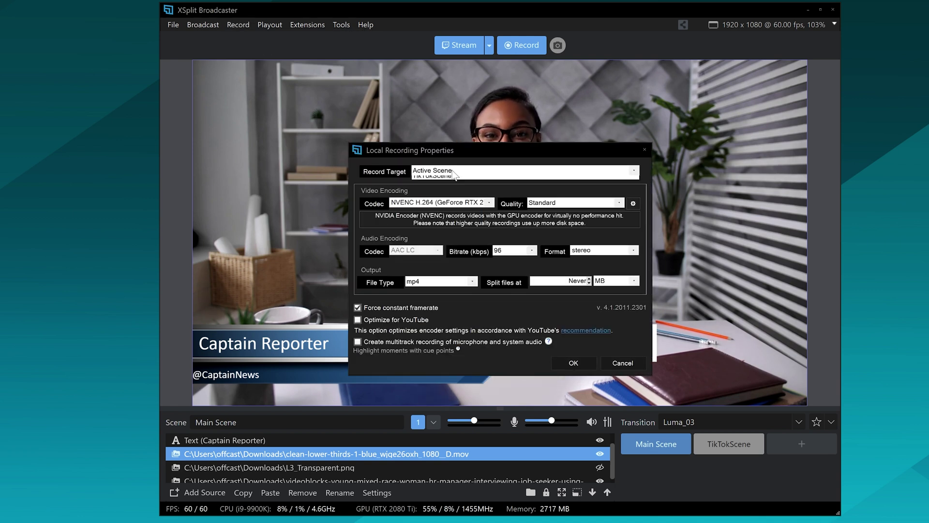
pyautogui.click(443, 196)
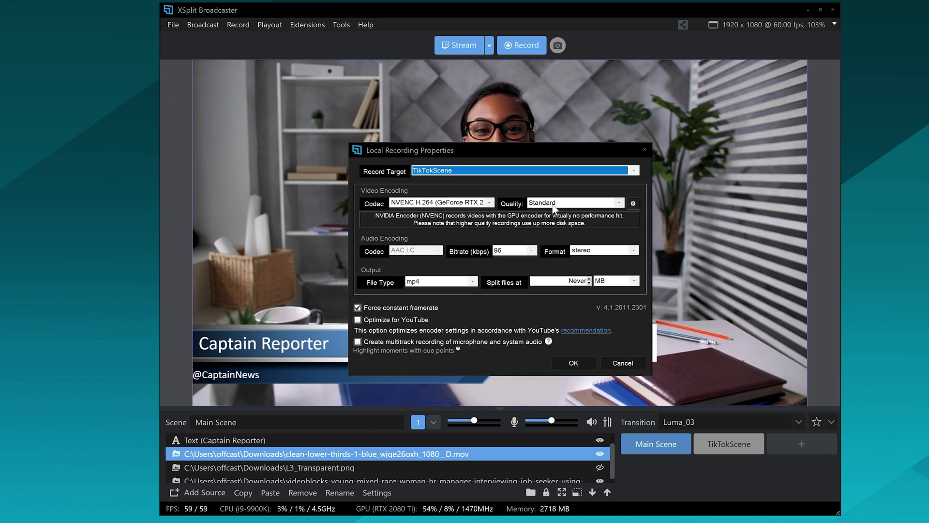
pyautogui.click(584, 203)
pyautogui.click(561, 241)
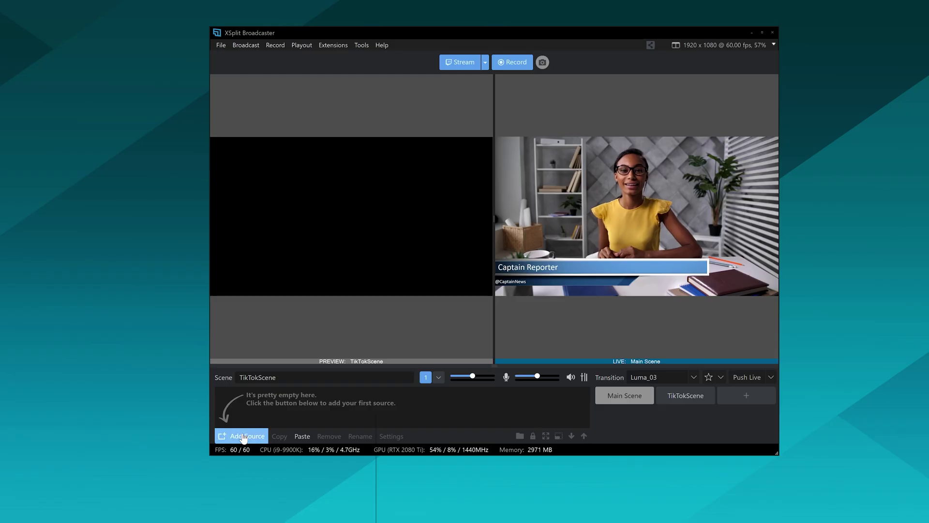
pyautogui.click(242, 435)
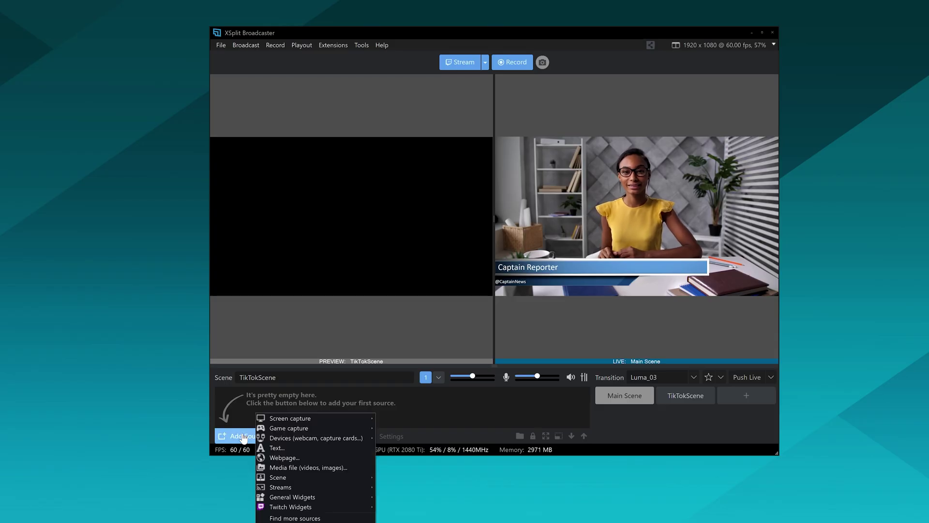
# Add the Live Scene as a source in TikTokScene and rotate it left into portrait
pyautogui.moveTo(347, 480)
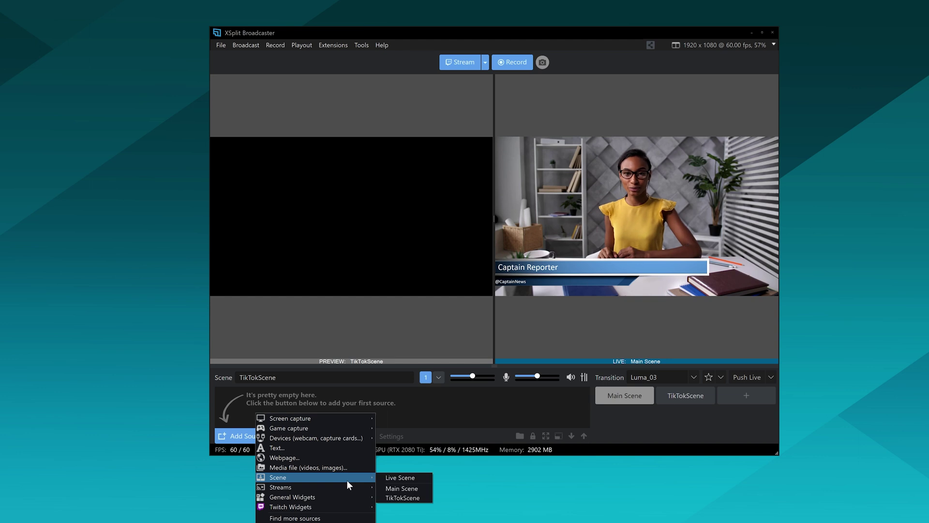
pyautogui.click(393, 479)
pyautogui.moveTo(330, 188); pyautogui.dragTo(379, 217)
pyautogui.rightClick(378, 216)
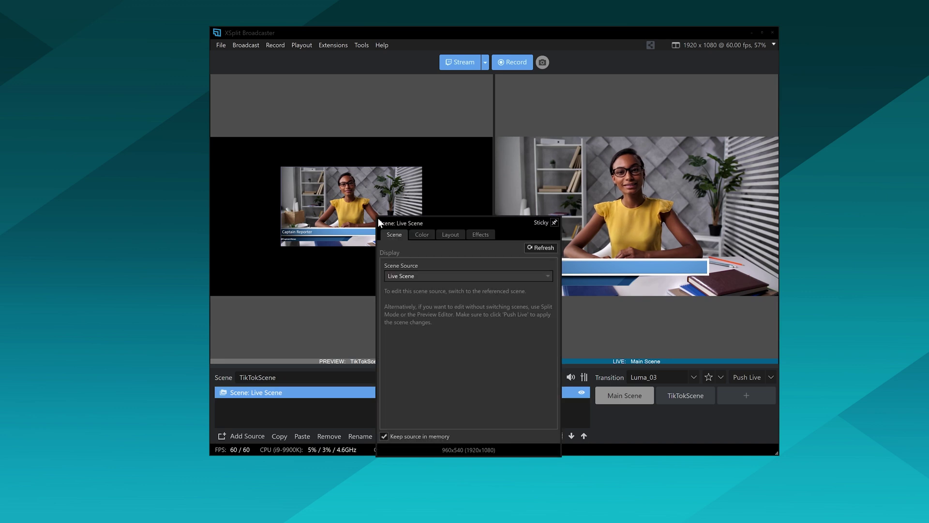
pyautogui.click(448, 235)
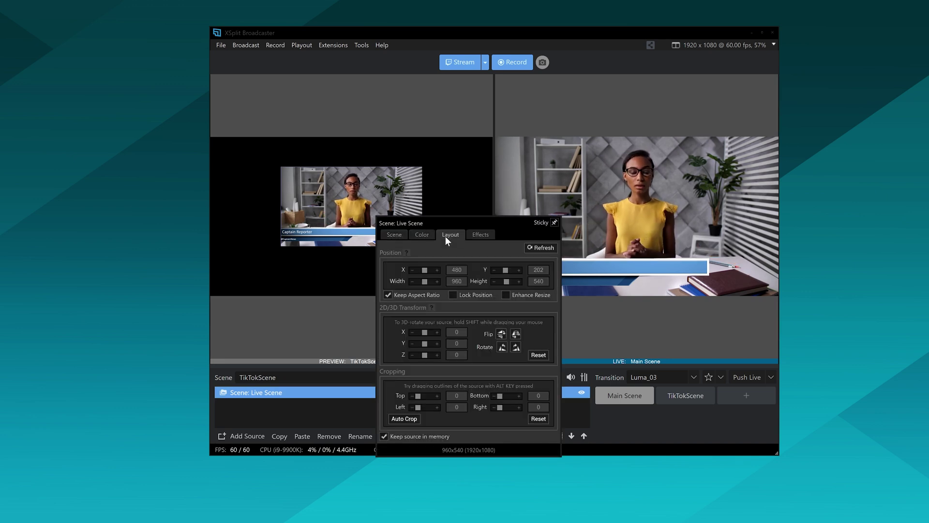
pyautogui.click(502, 347)
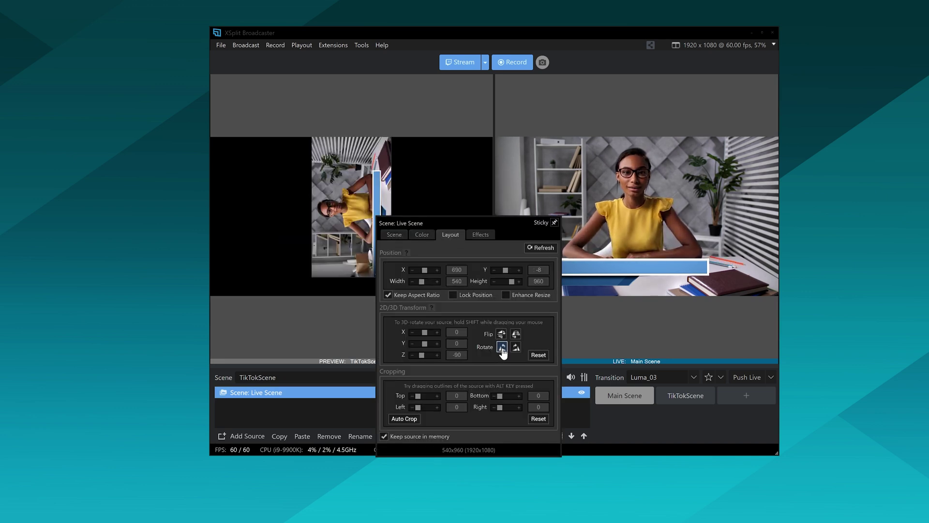
pyautogui.click(347, 241)
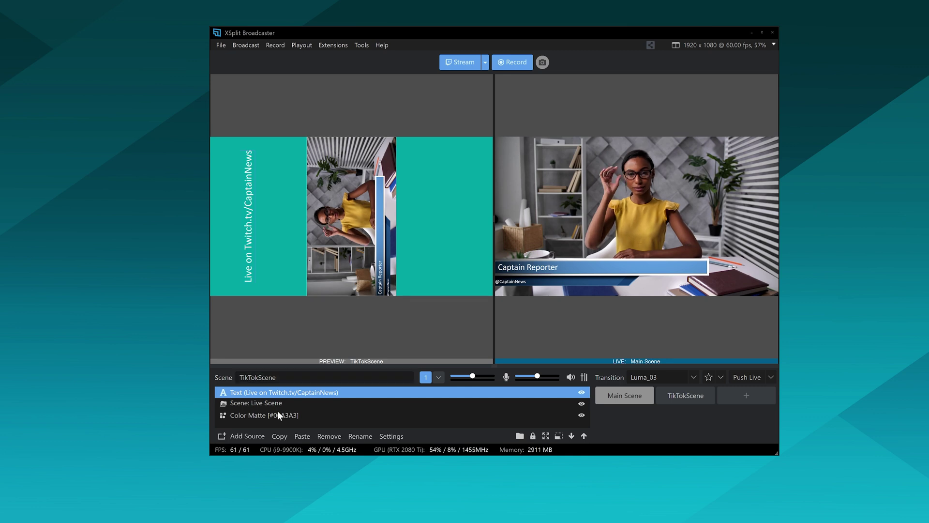
# Add a second Live Scene copy below the Color Matte and adjust the matte's opacity
pyautogui.click(259, 436)
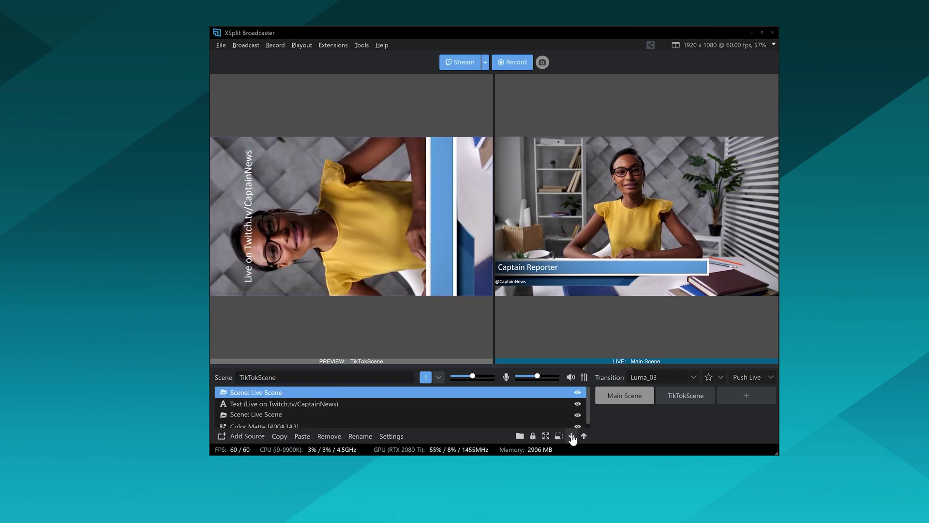
pyautogui.click(571, 435)
pyautogui.click(571, 435)
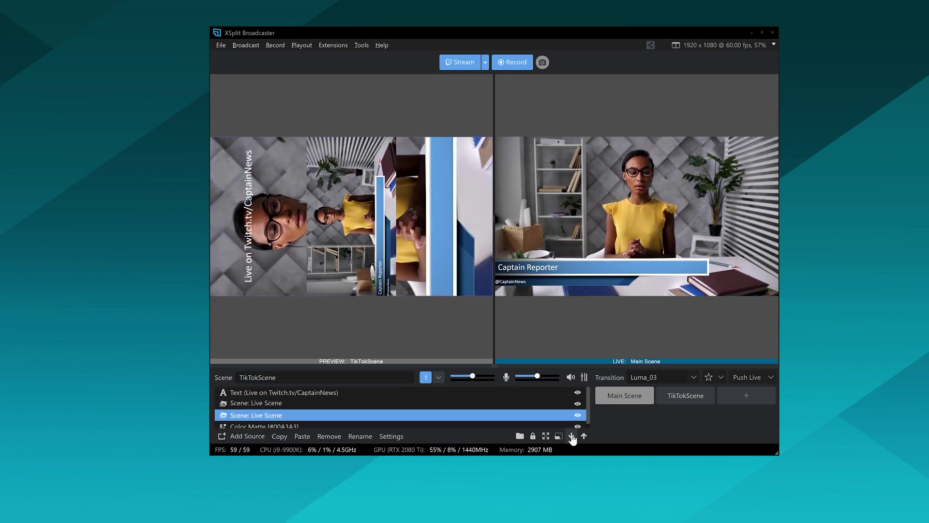
pyautogui.click(571, 436)
pyautogui.doubleClick(325, 410)
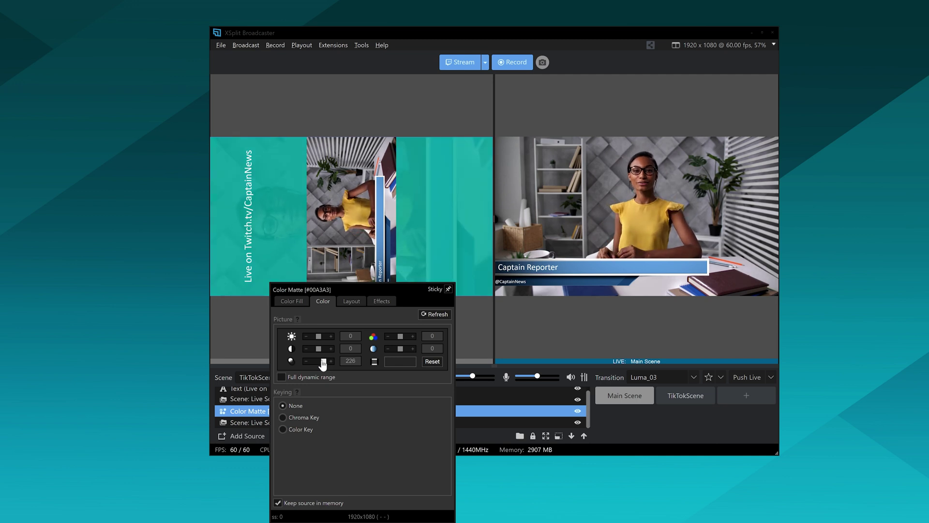
pyautogui.click(265, 335)
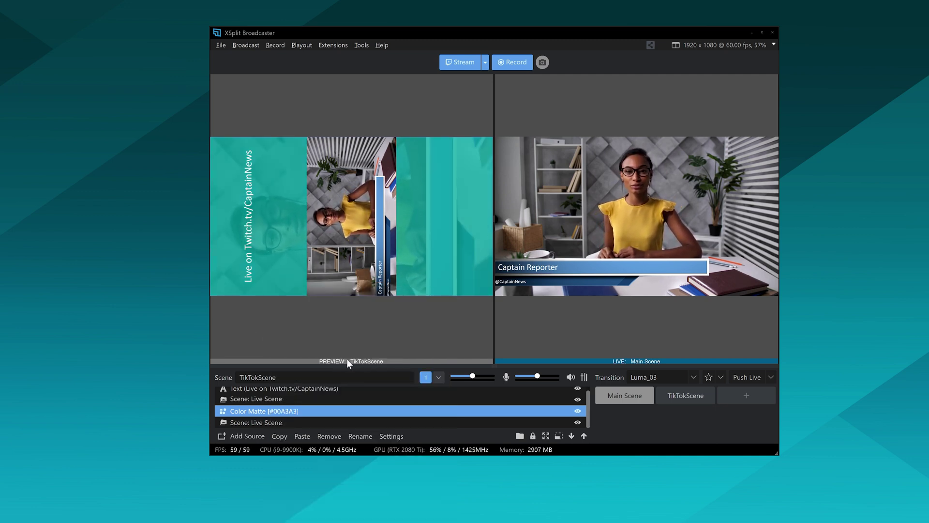
# Start recording TikTokScene from the Record menu
pyautogui.click(275, 45)
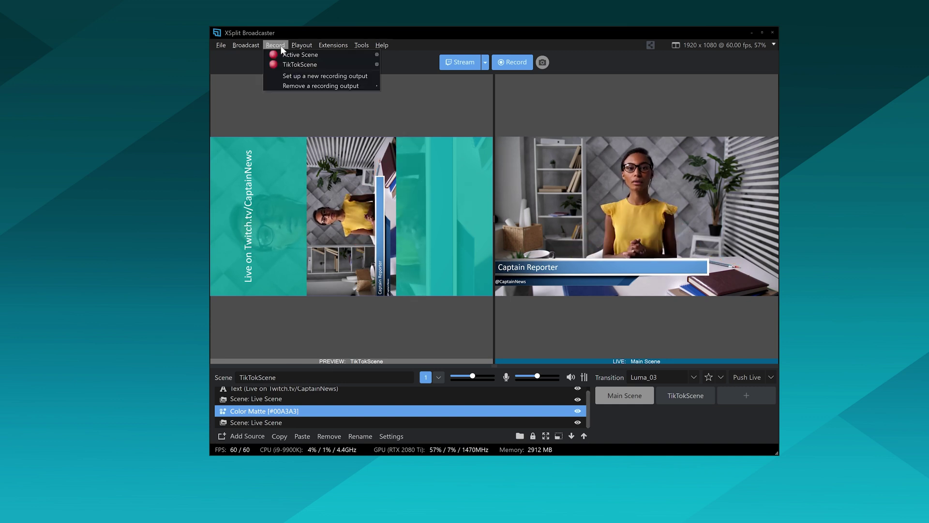
pyautogui.click(277, 45)
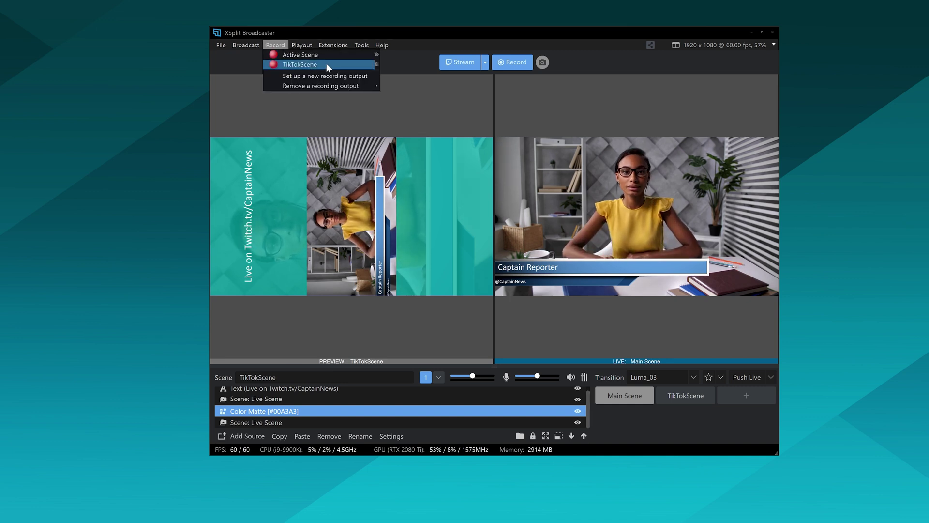
pyautogui.click(326, 63)
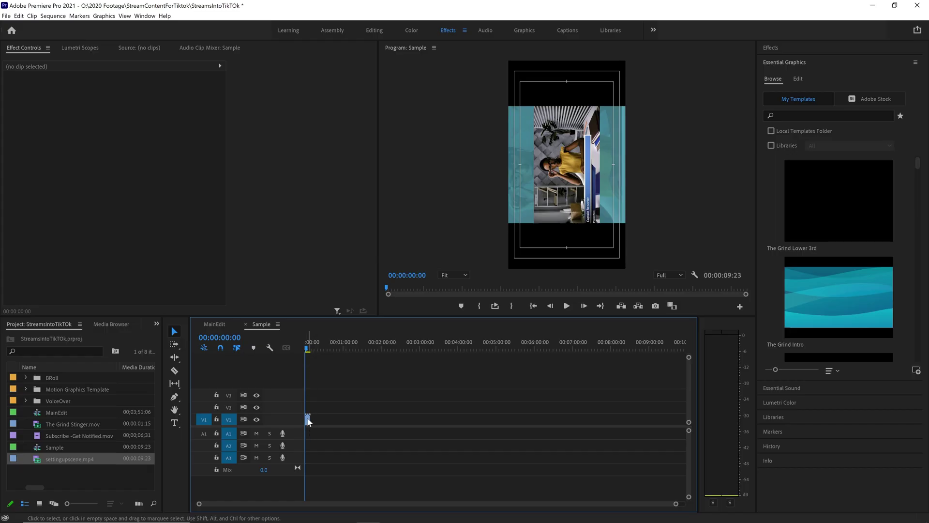
# Set the settingupscene.mp4 clip's Motion Rotation to 90 in Effect Controls
pyautogui.click(307, 419)
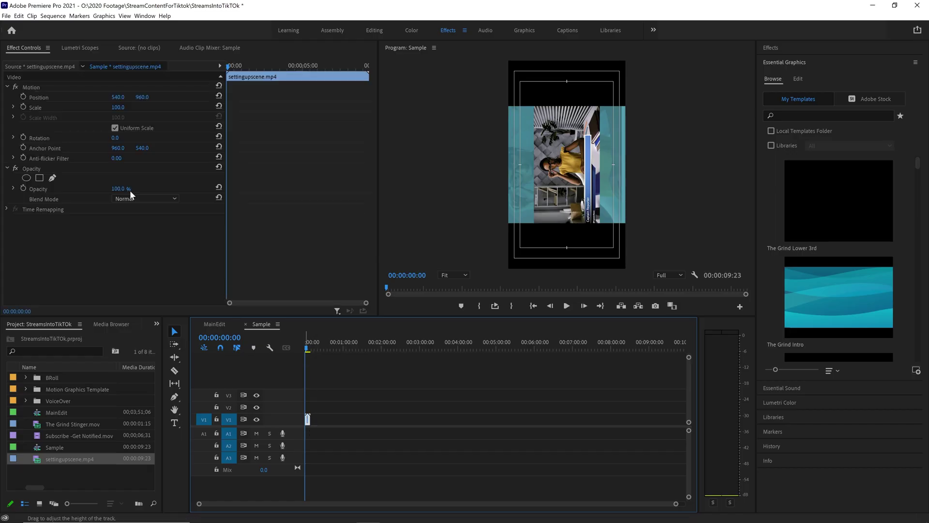
pyautogui.click(116, 138)
pyautogui.write('90')
pyautogui.press('Return')
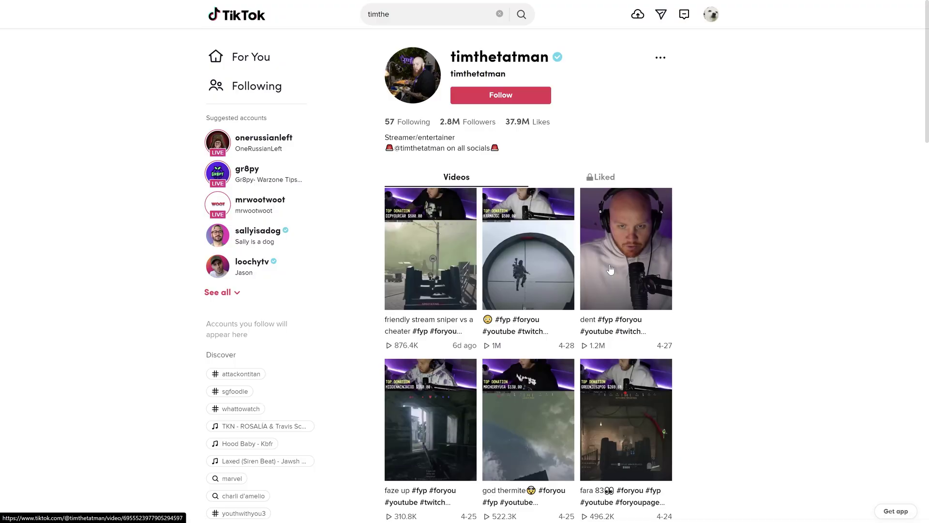
# Play one of the videos from the streamer's TikTok profile
pyautogui.click(542, 271)
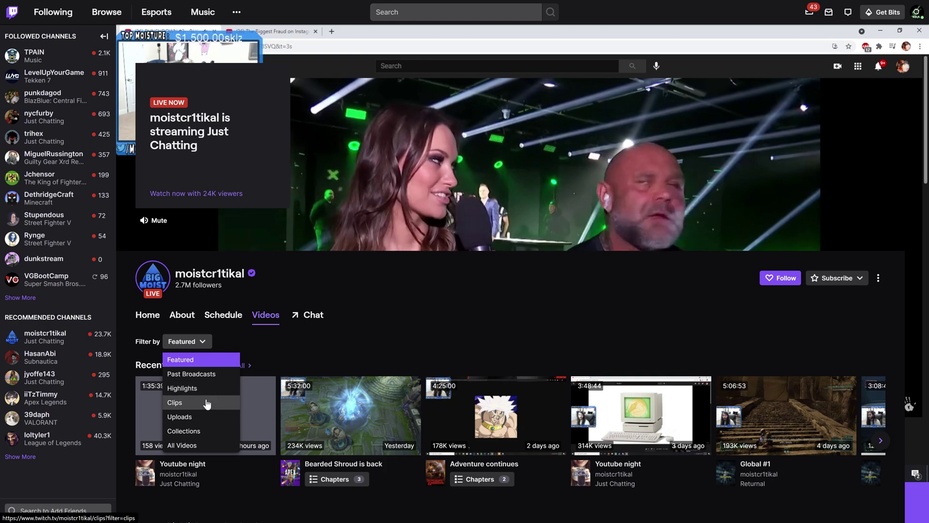
# Filter the channel's Videos tab to Clips and scroll through them
pyautogui.click(207, 404)
pyautogui.scroll(-1, 330, 349)
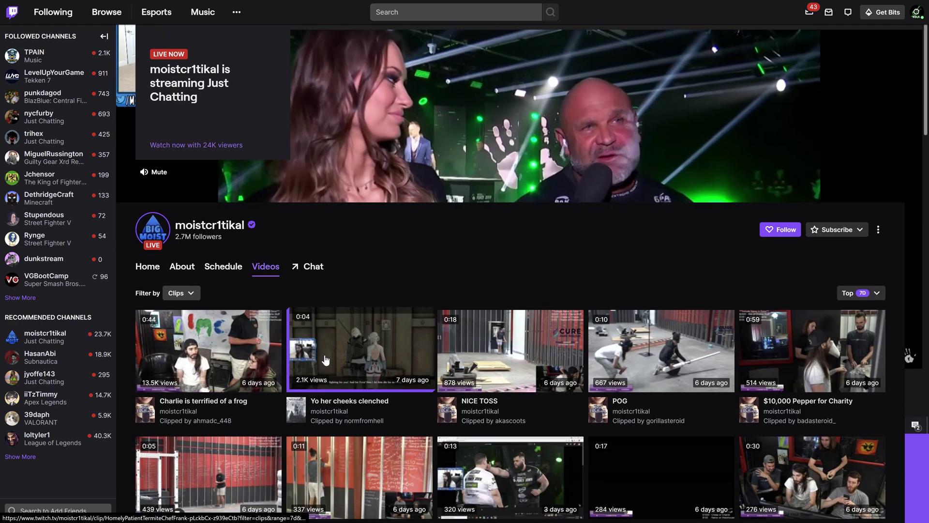
pyautogui.scroll(-7, 325, 359)
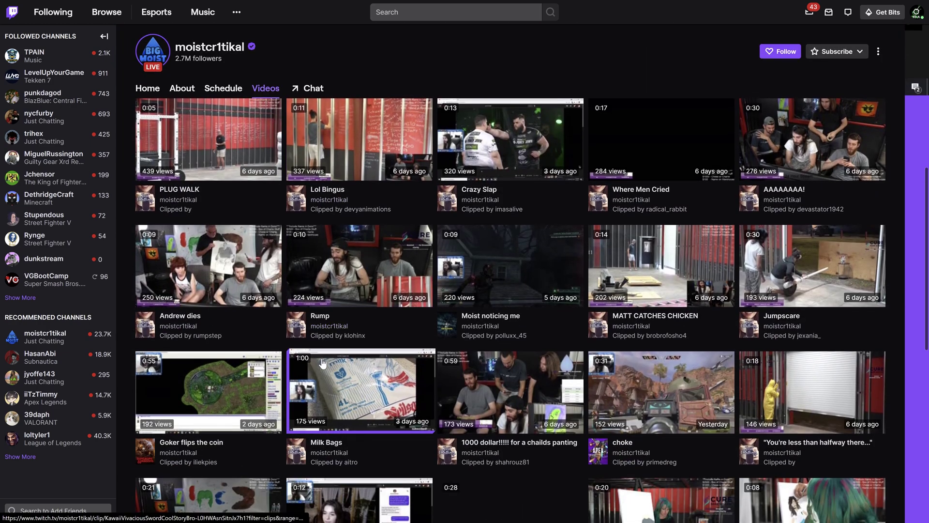
pyautogui.scroll(-9, 323, 362)
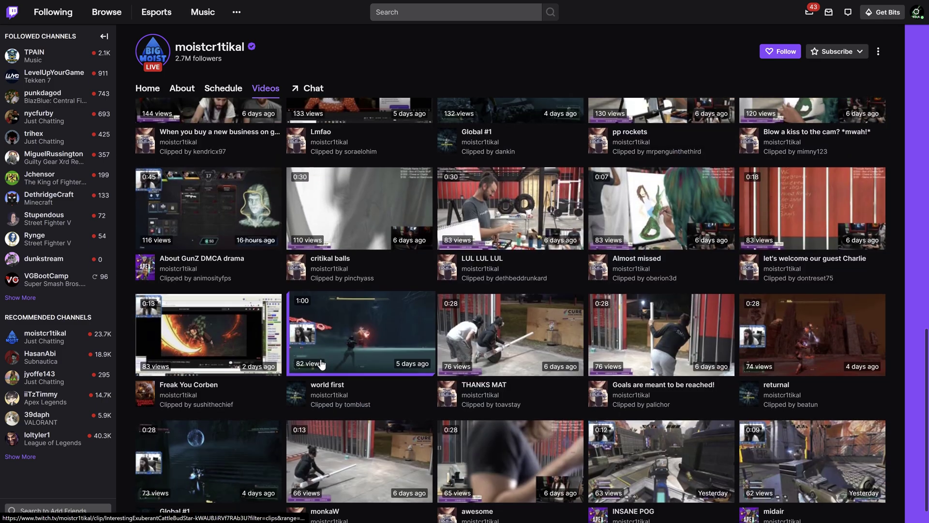
pyautogui.scroll(-8, 321, 364)
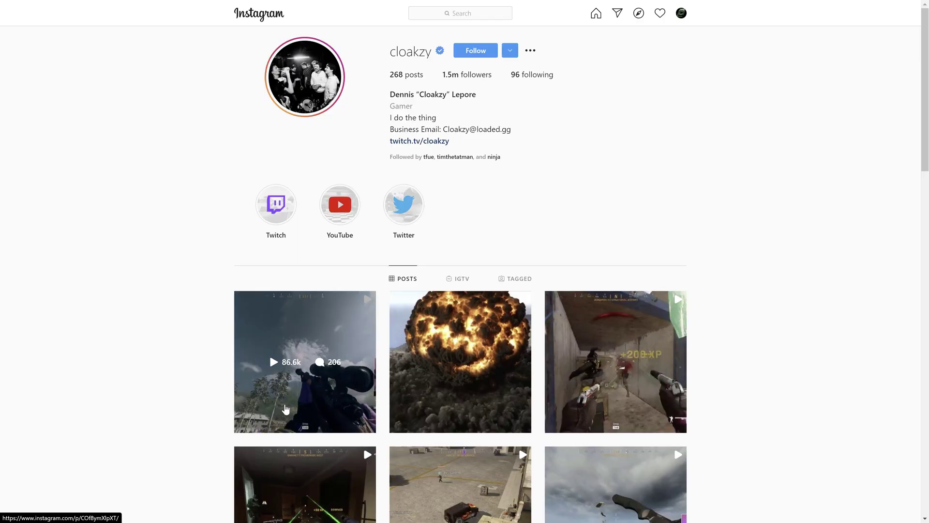
# Open and close the first profile post, then view the gamer's current story
pyautogui.click(286, 409)
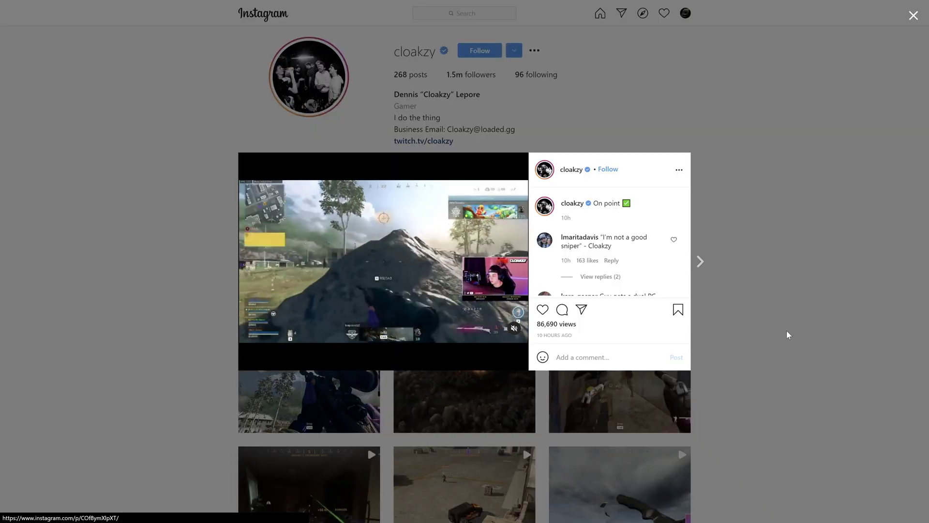
pyautogui.click(786, 330)
pyautogui.click(305, 76)
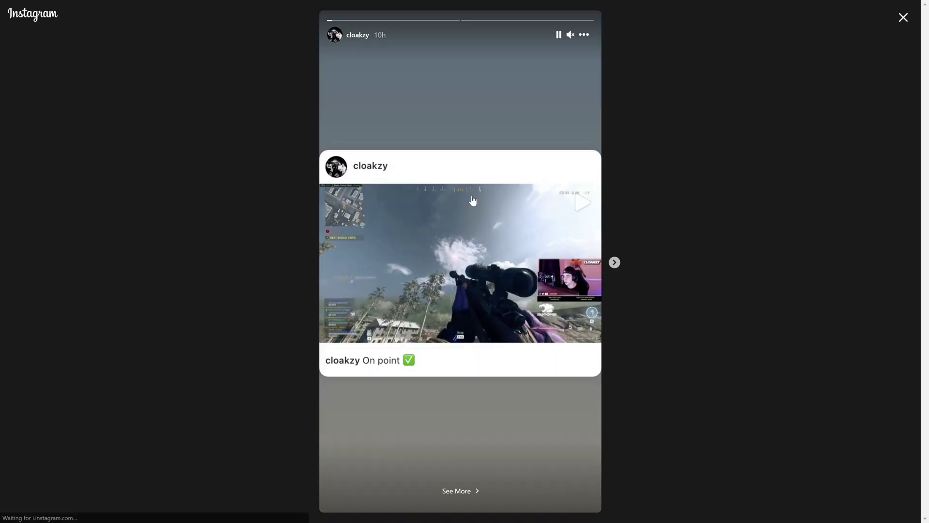